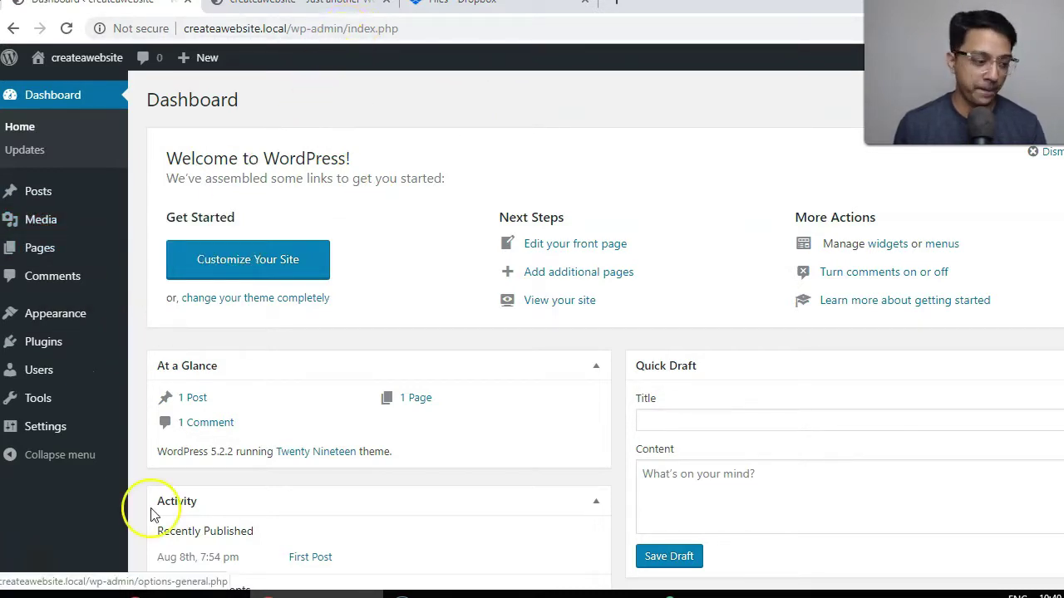
# Search for new plugins with the keyword "updraft" and install the UpdraftPlus WordPress Backup Plugin.
pyautogui.moveTo(52, 351)
pyautogui.click(159, 370)
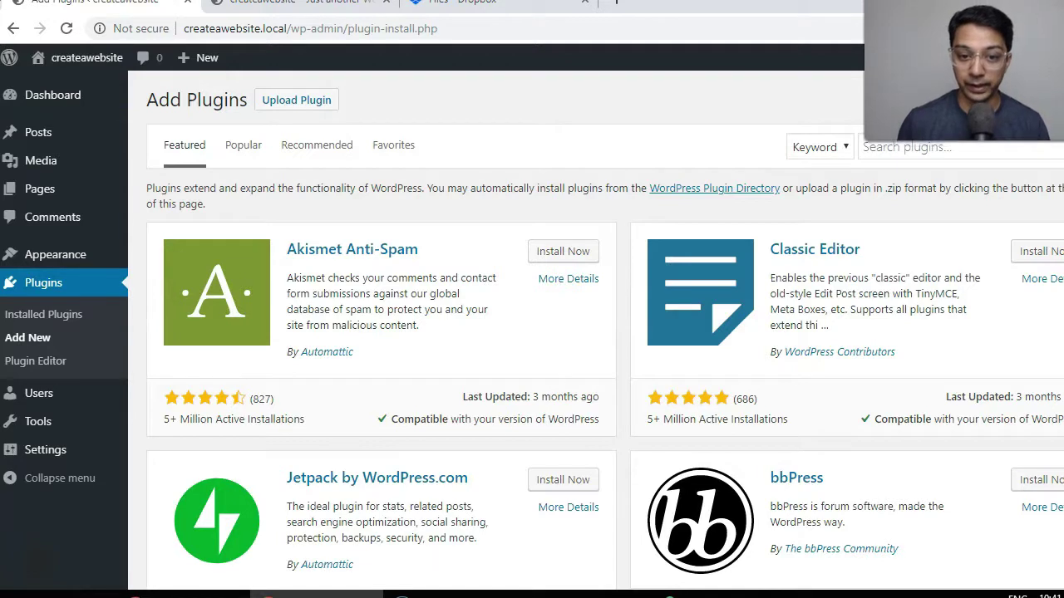
pyautogui.click(869, 148)
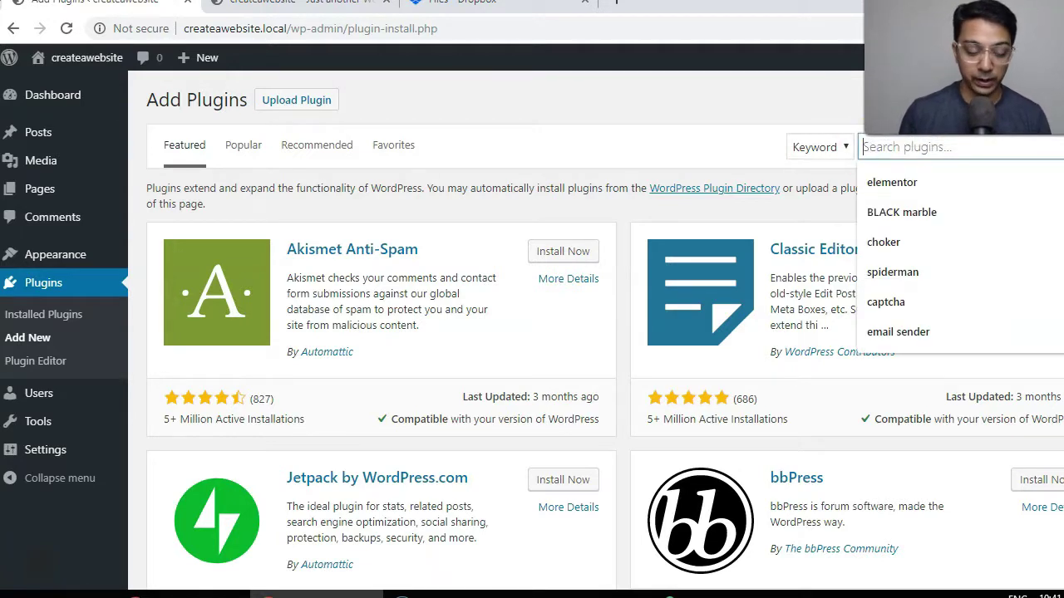
pyautogui.write('updraf')
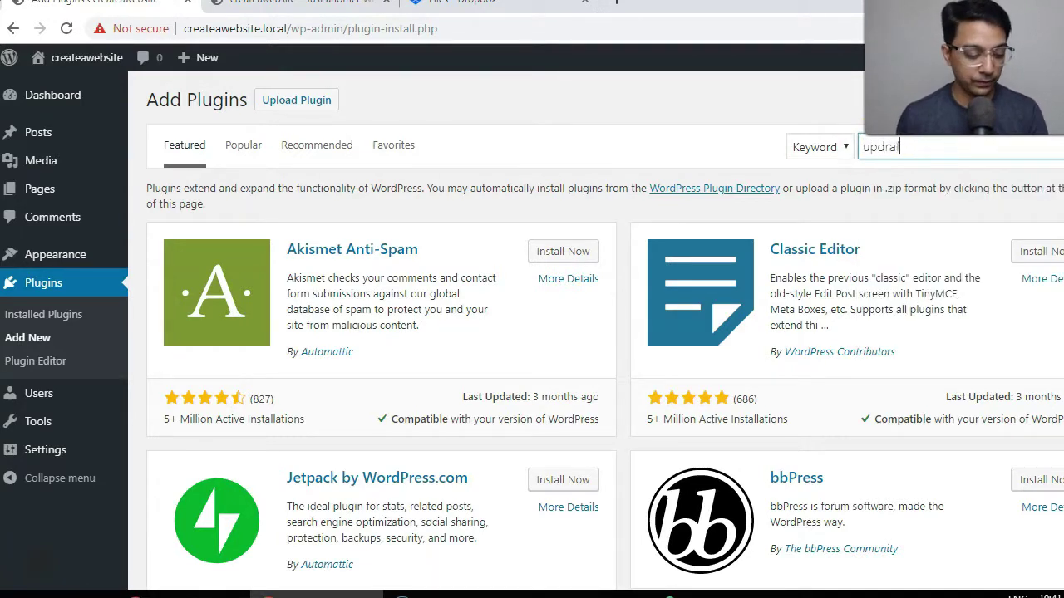
pyautogui.write('t')
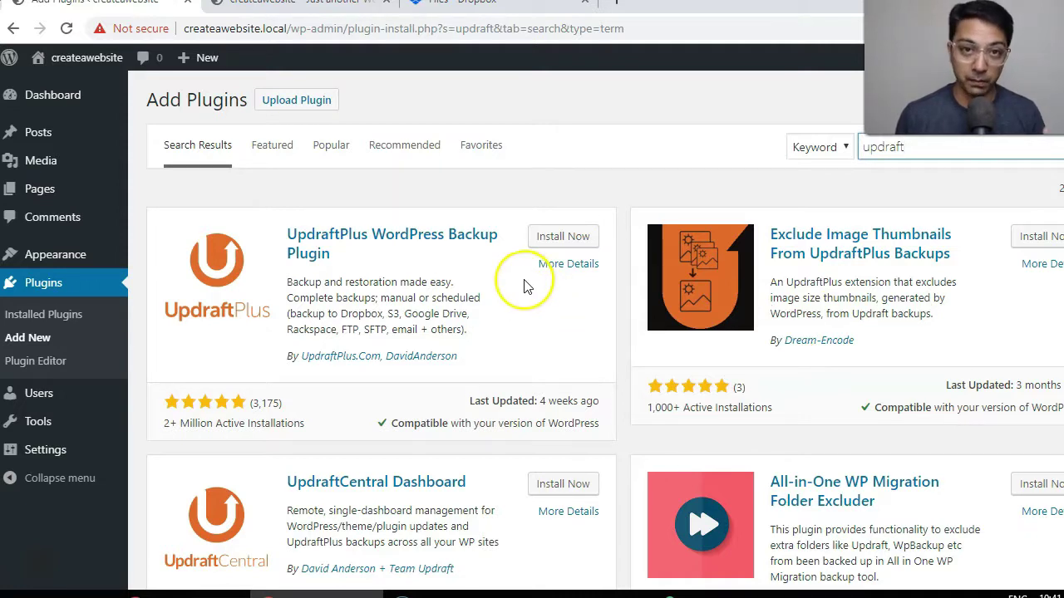
pyautogui.click(553, 237)
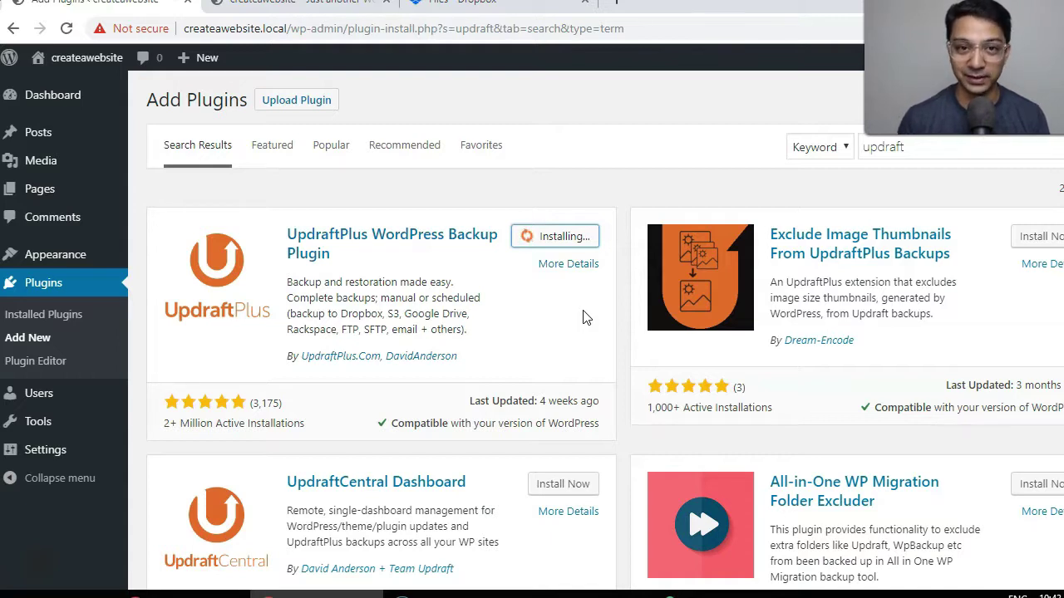
# Activate the UpdraftPlus plugin and start it from its welcome prompt.
pyautogui.click(641, 190)
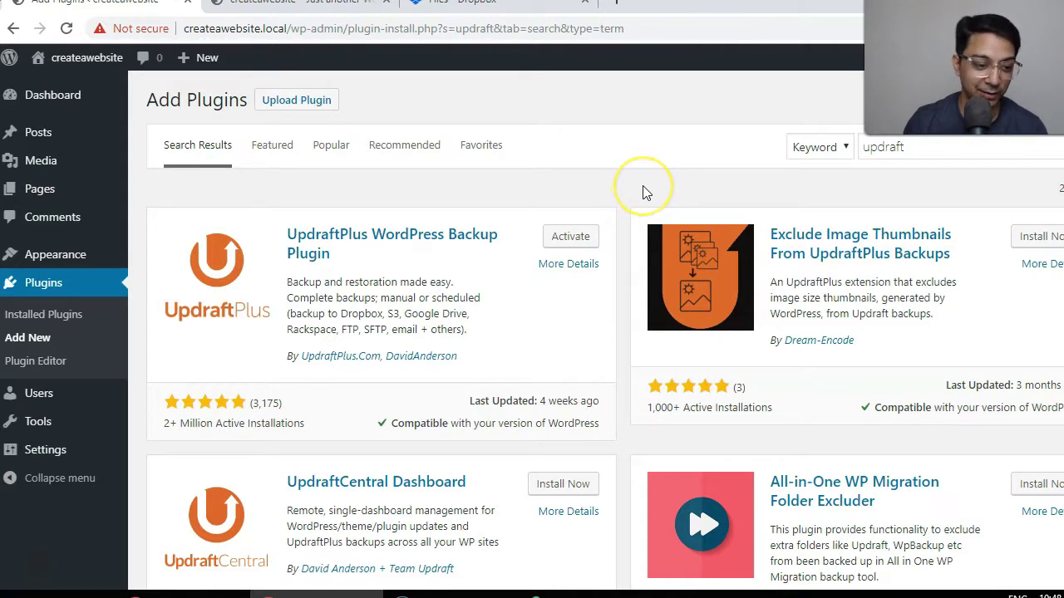
pyautogui.click(577, 236)
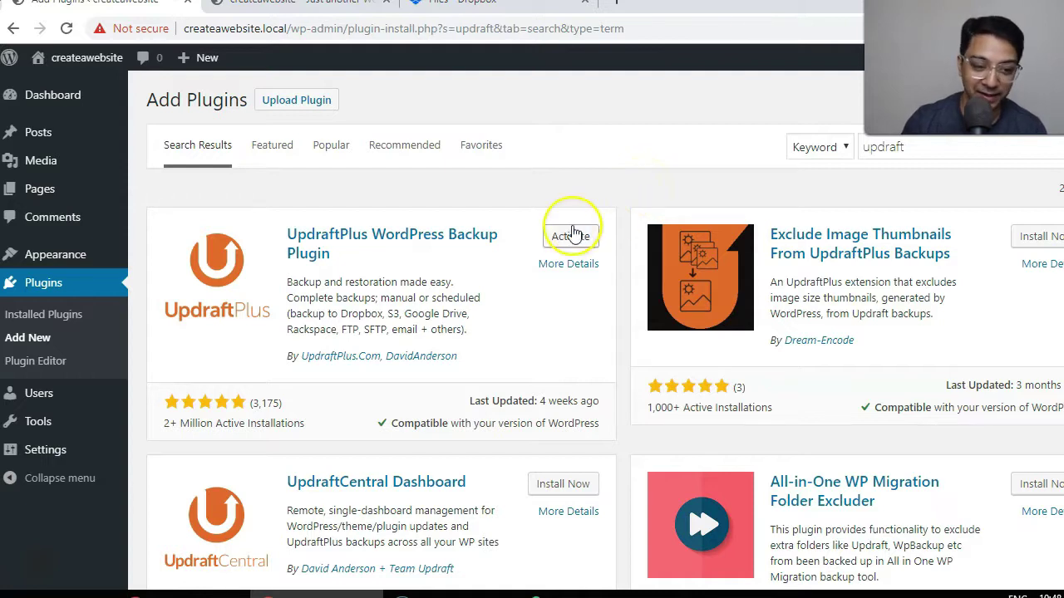
pyautogui.click(720, 153)
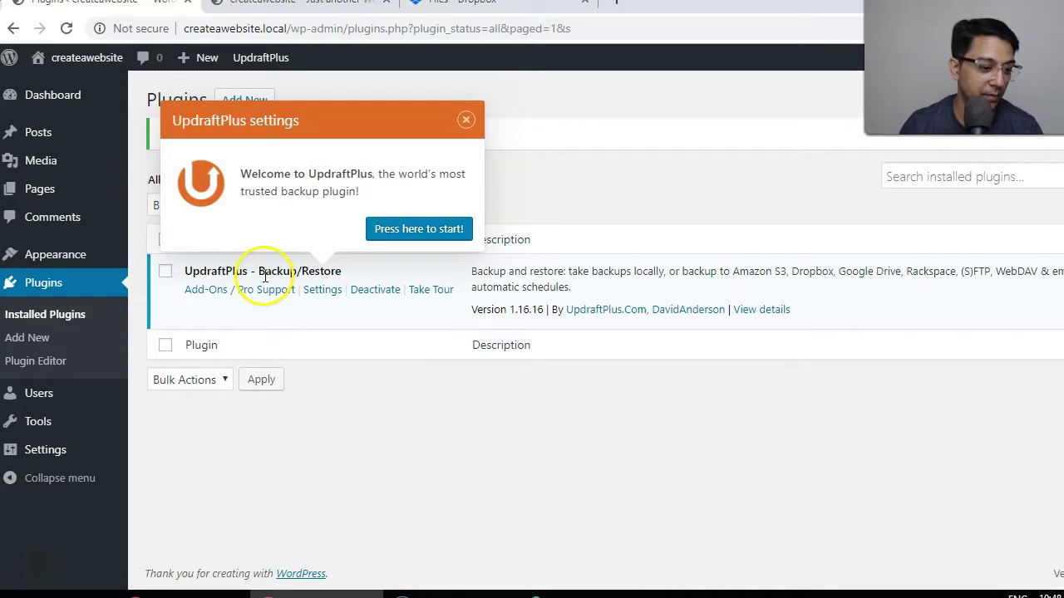
pyautogui.click(425, 228)
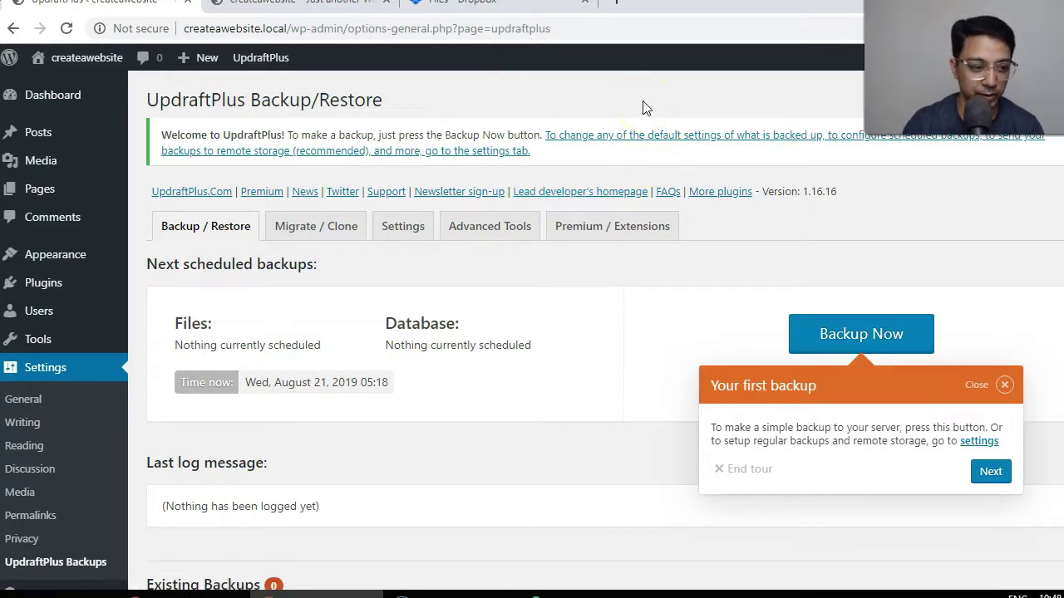
# Dismiss the first-backup tour and look over the Backup / Restore page down to the existing backups.
pyautogui.click(379, 260)
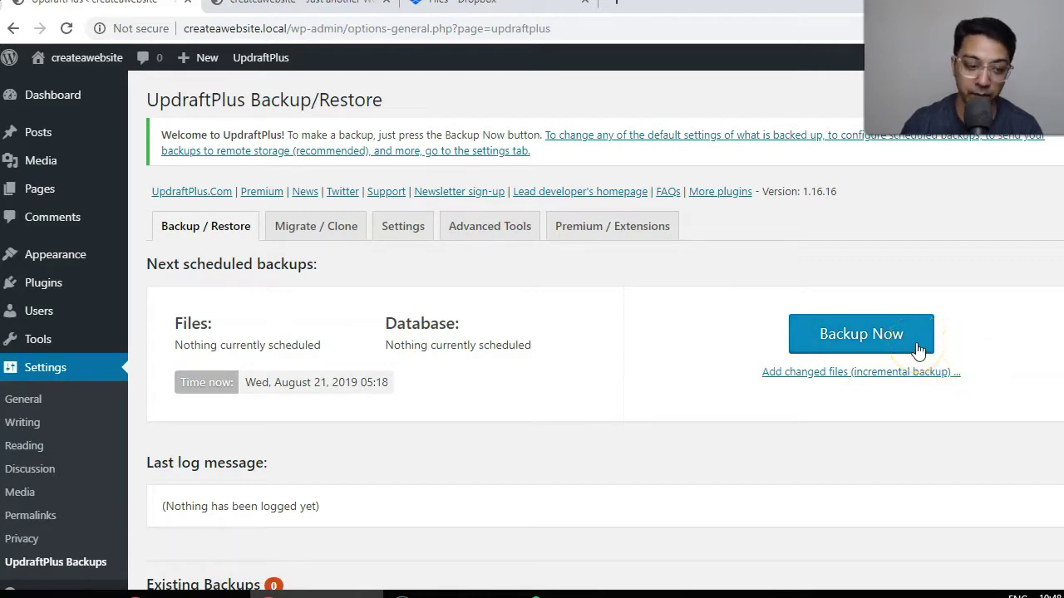
pyautogui.scroll(-3, 569, 407)
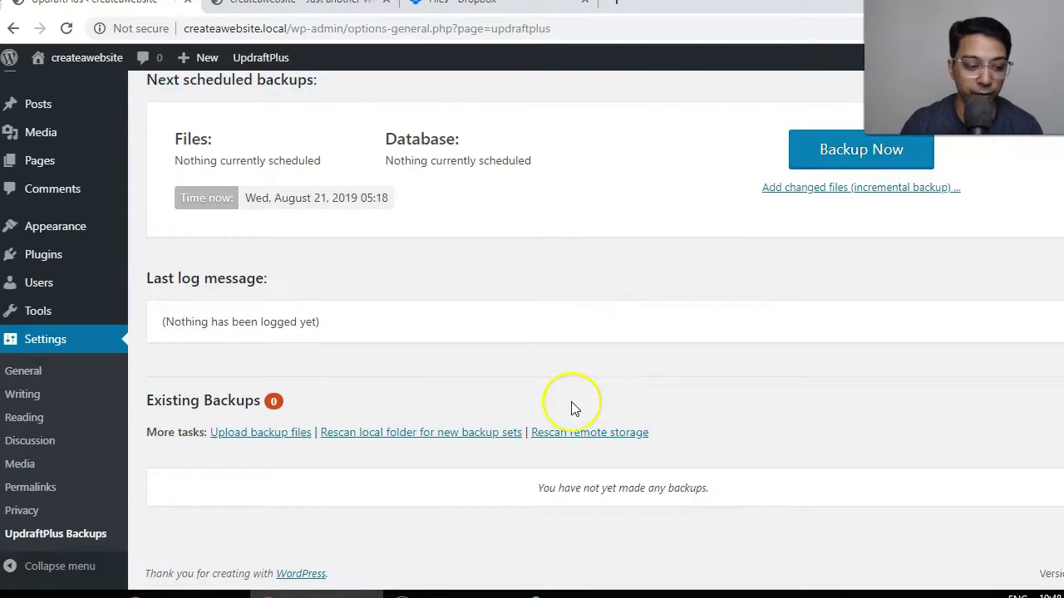
pyautogui.scroll(3, 570, 407)
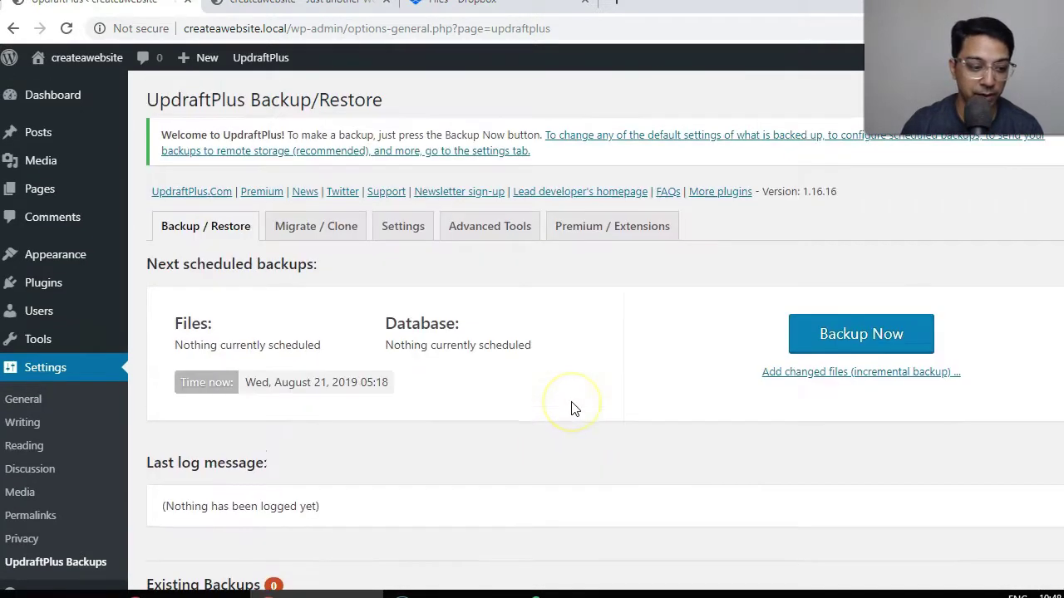
# Set both the files backup schedule and the database backup schedule to Weekly in the UpdraftPlus settings.
pyautogui.click(337, 231)
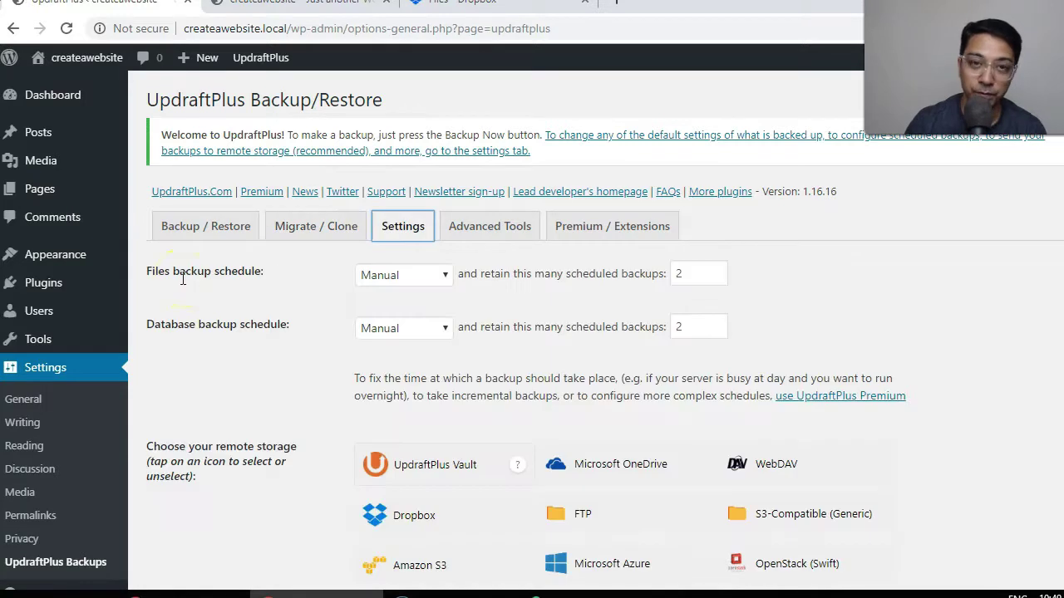
pyautogui.click(446, 280)
pyautogui.click(384, 396)
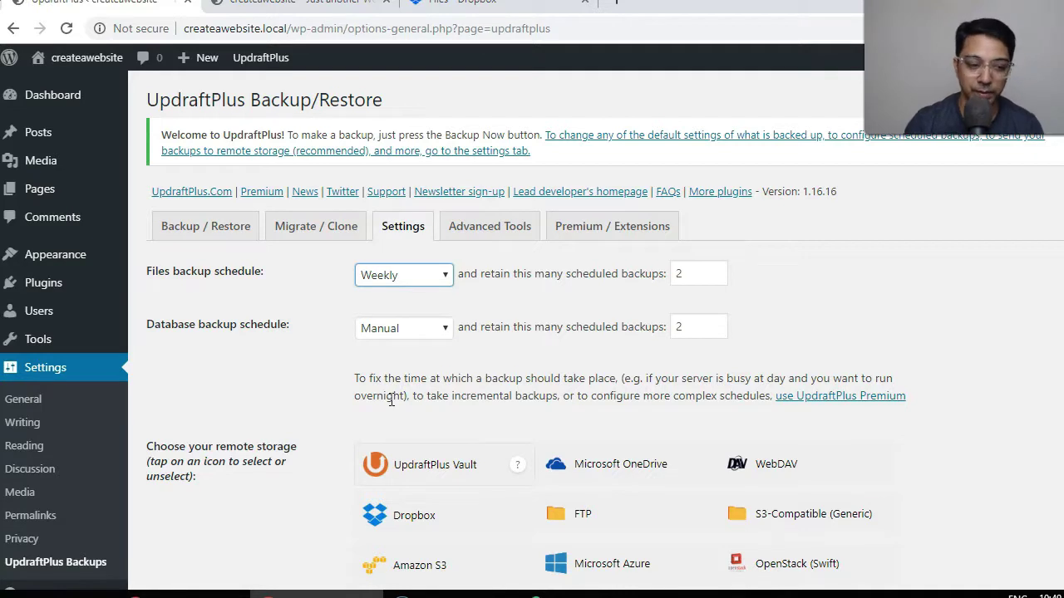
pyautogui.click(434, 280)
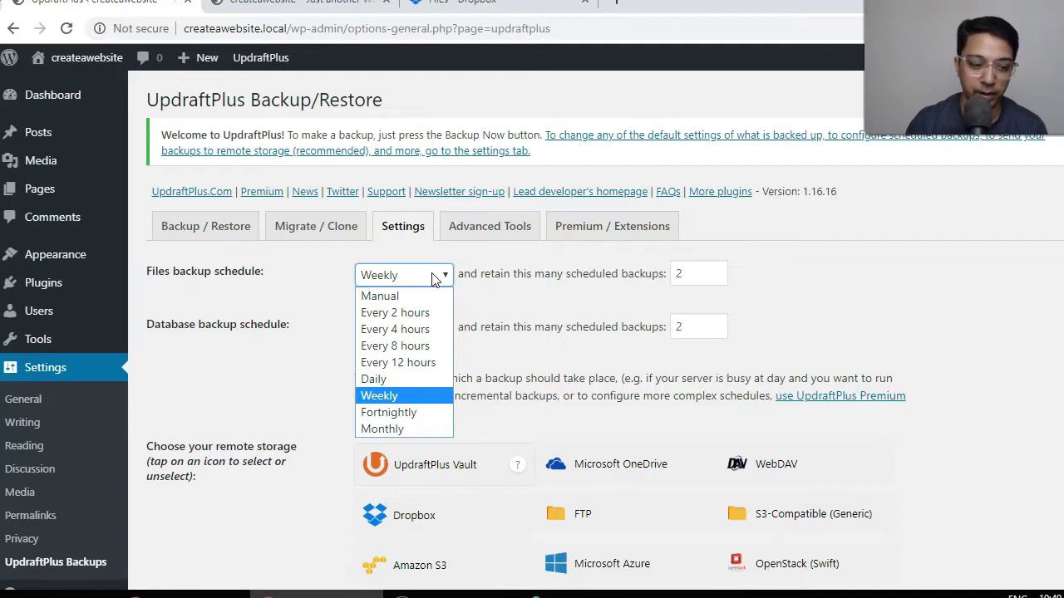
pyautogui.click(404, 395)
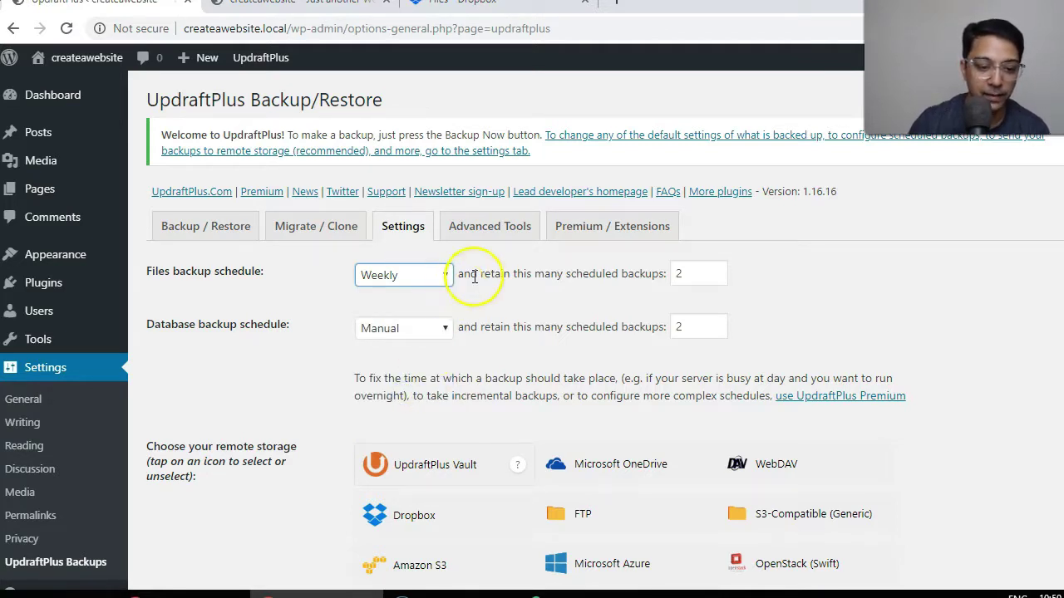
pyautogui.click(692, 272)
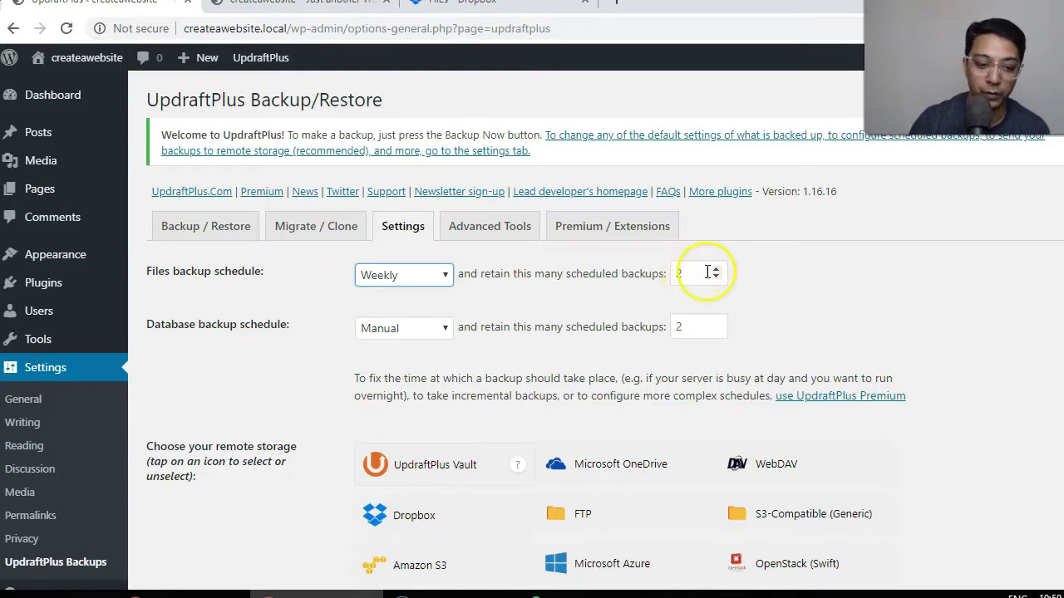
pyautogui.doubleClick(698, 273)
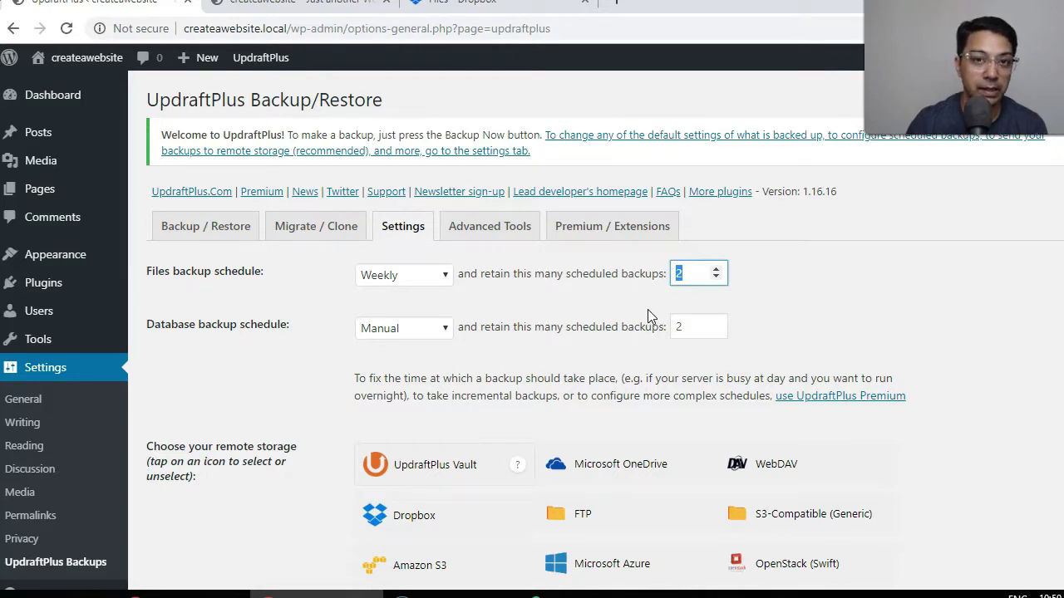
pyautogui.click(636, 313)
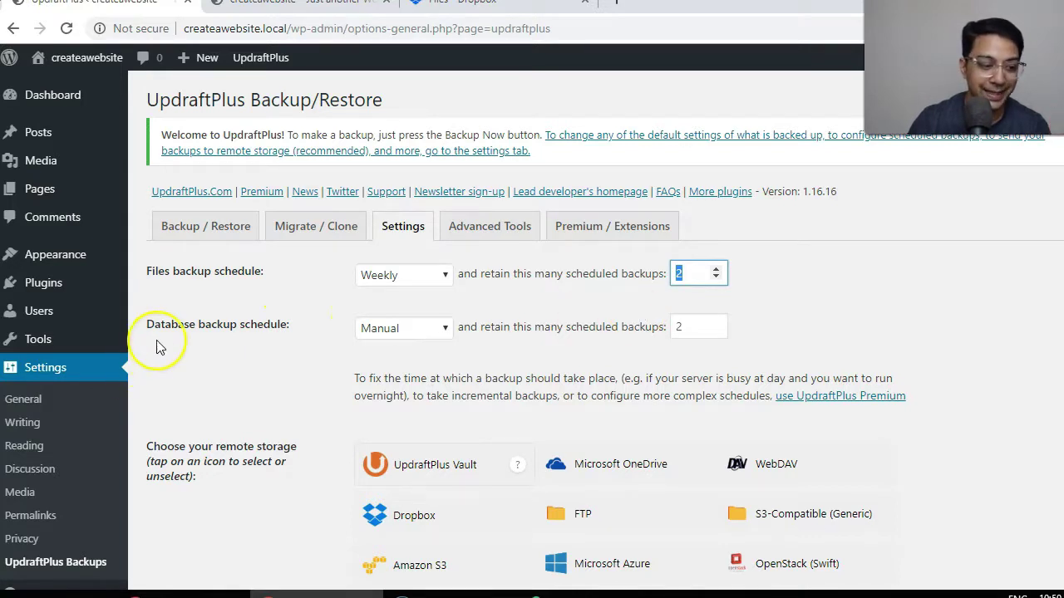
pyautogui.click(398, 329)
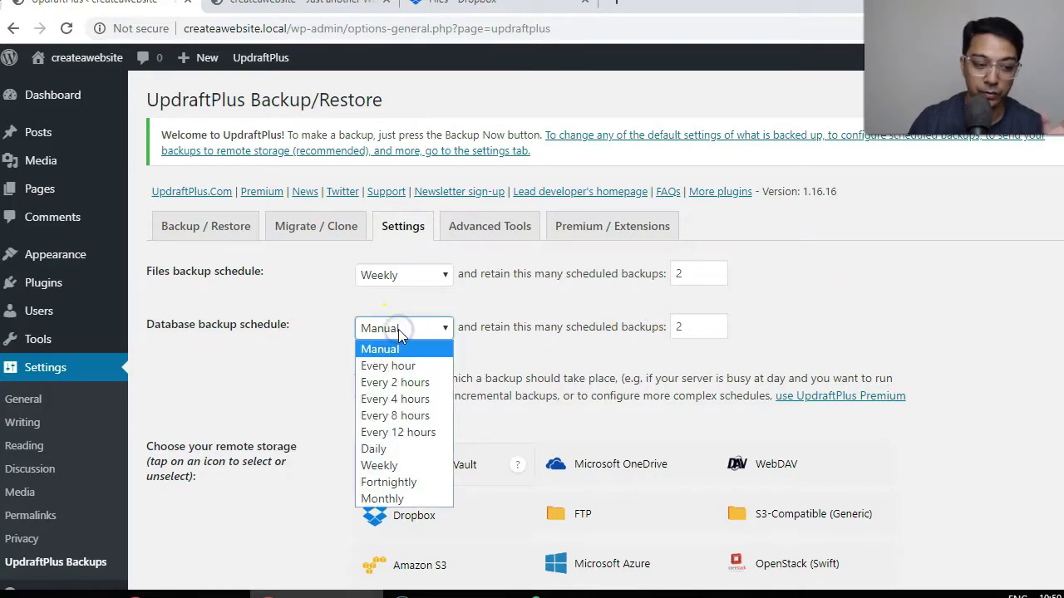
pyautogui.click(399, 466)
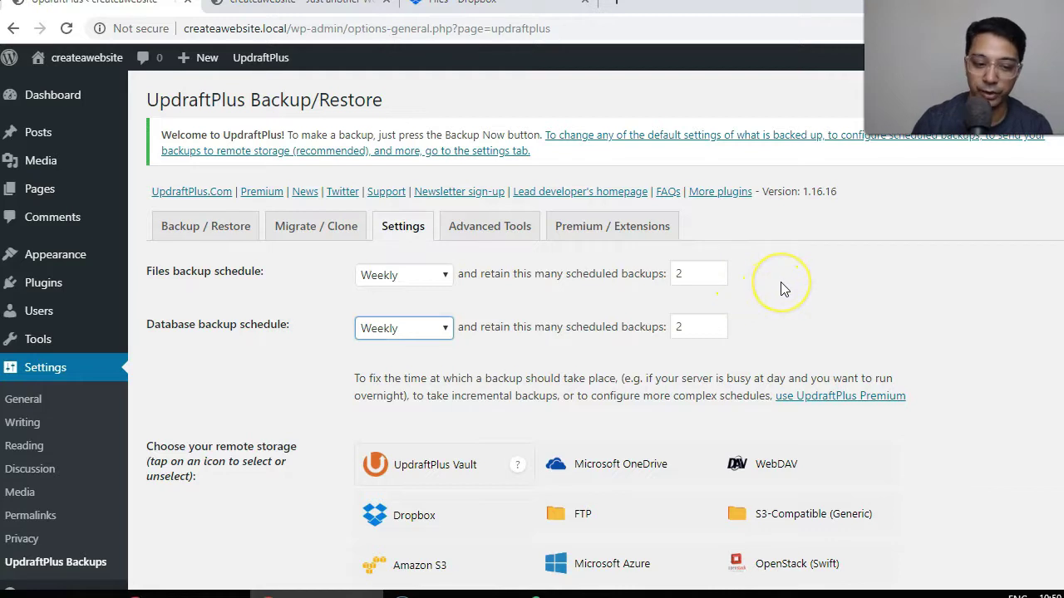
# Choose Dropbox as the remote storage for the backups and save the UpdraftPlus settings.
pyautogui.scroll(-2, 900, 239)
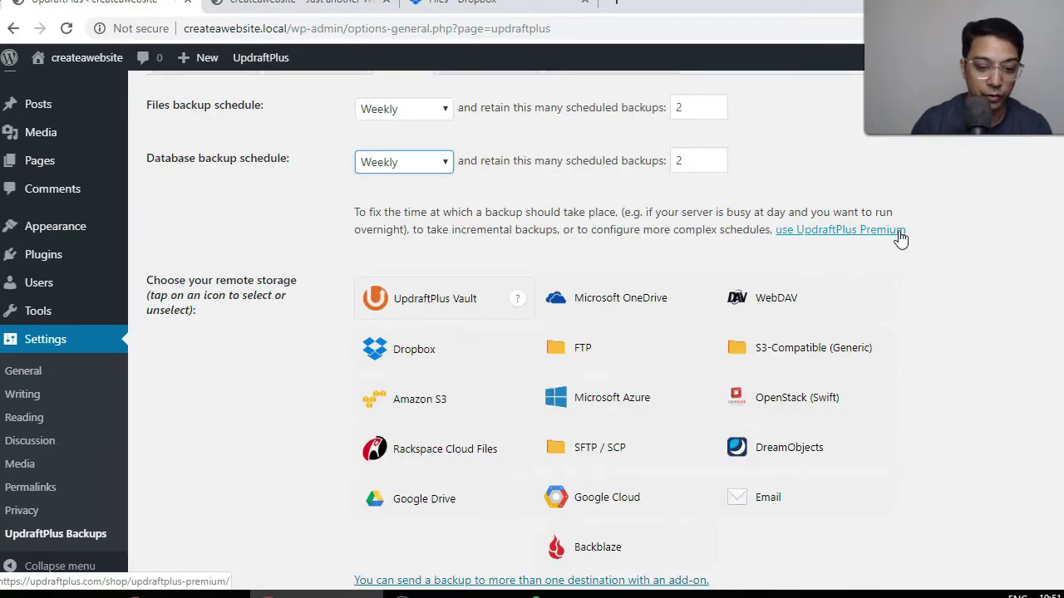
pyautogui.scroll(-2, 785, 256)
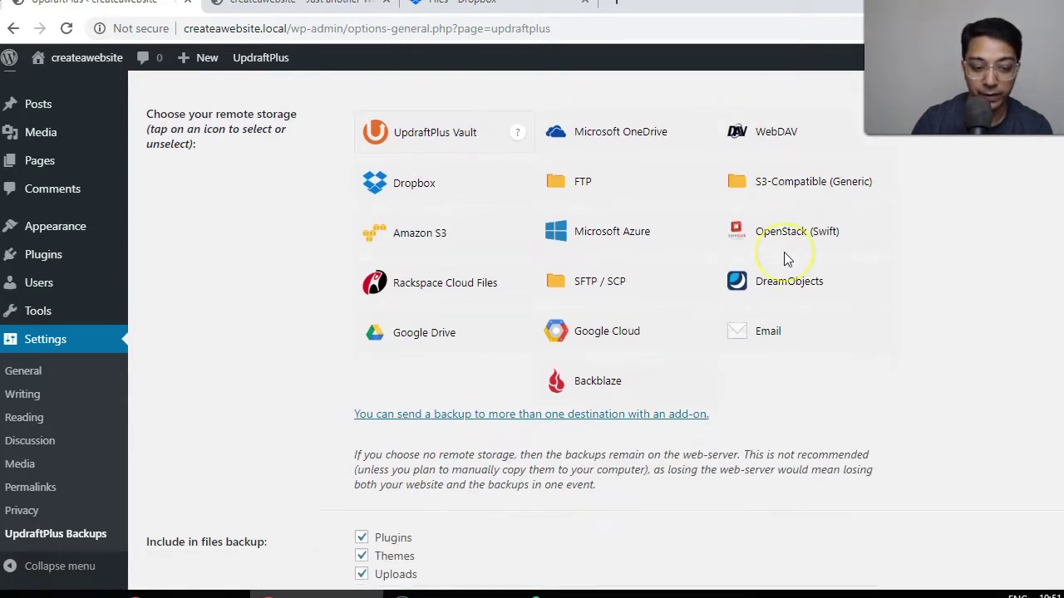
pyautogui.click(438, 181)
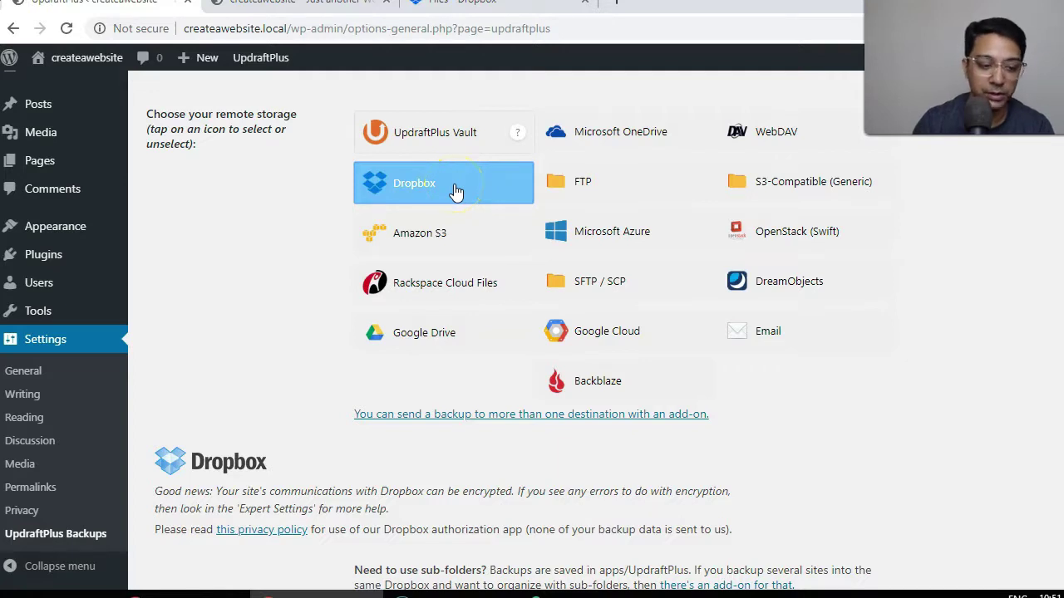
pyautogui.scroll(-6, 743, 320)
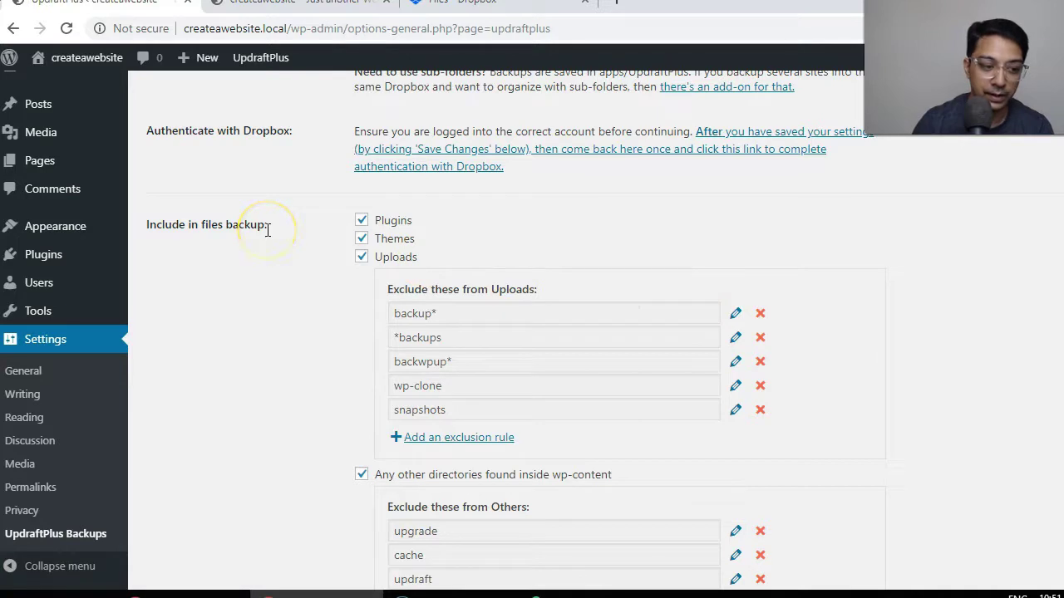
pyautogui.click(413, 270)
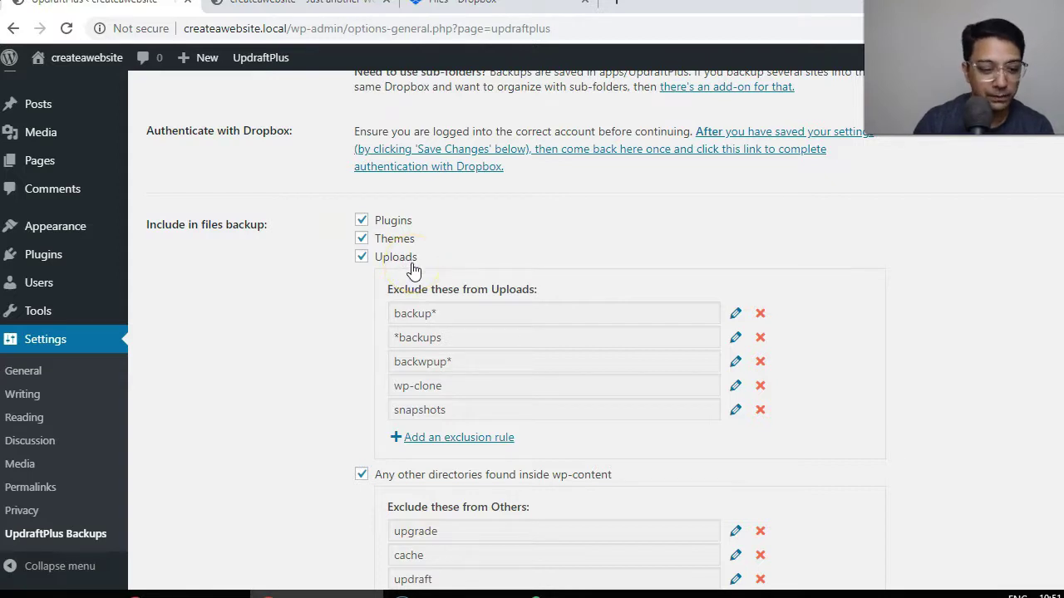
pyautogui.scroll(-3, 333, 254)
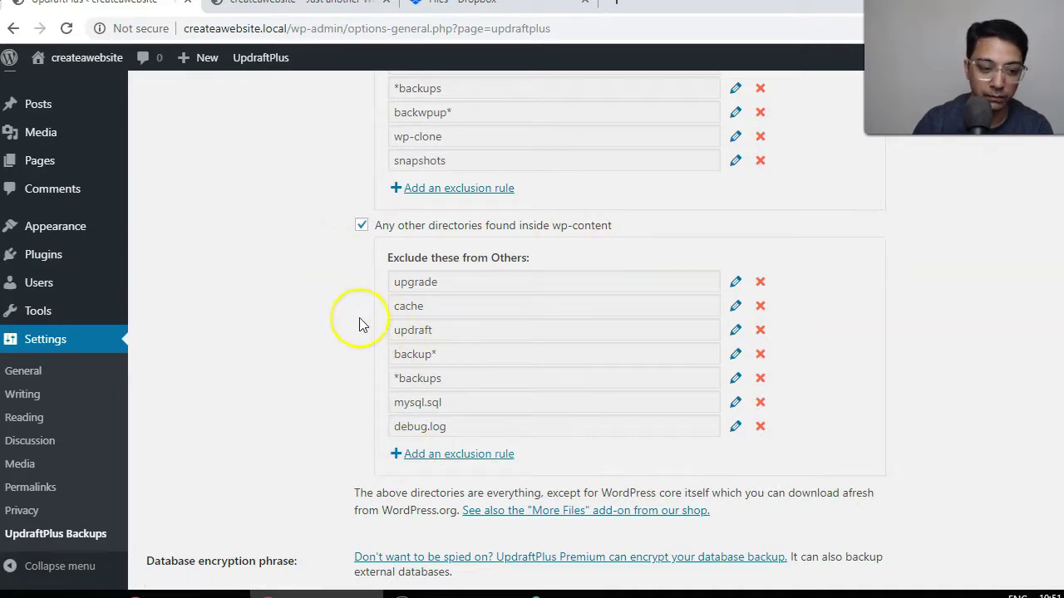
pyautogui.scroll(-5, 359, 324)
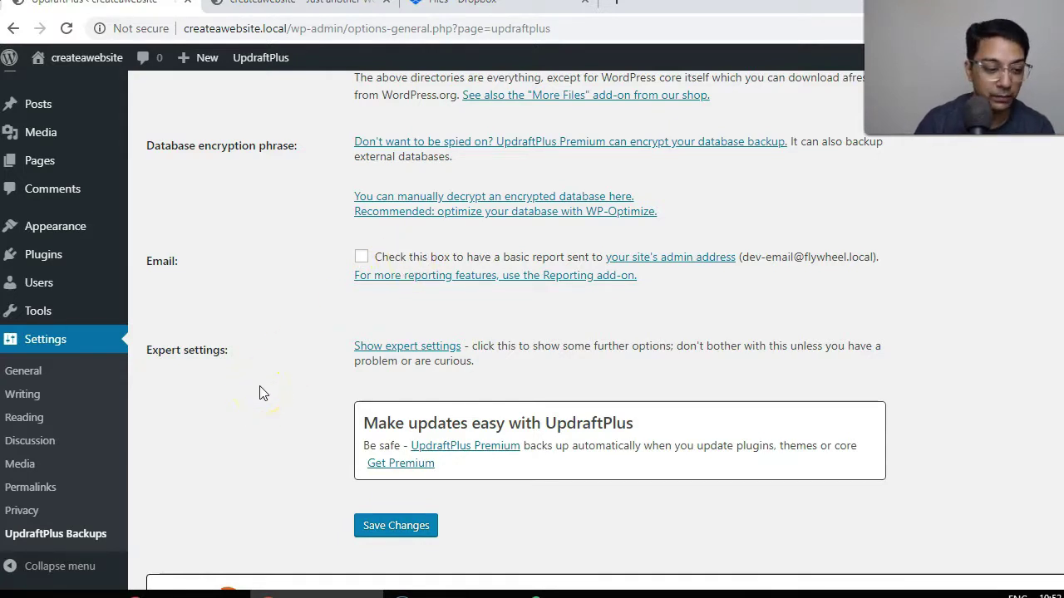
pyautogui.scroll(-2, 259, 393)
pyautogui.click(391, 331)
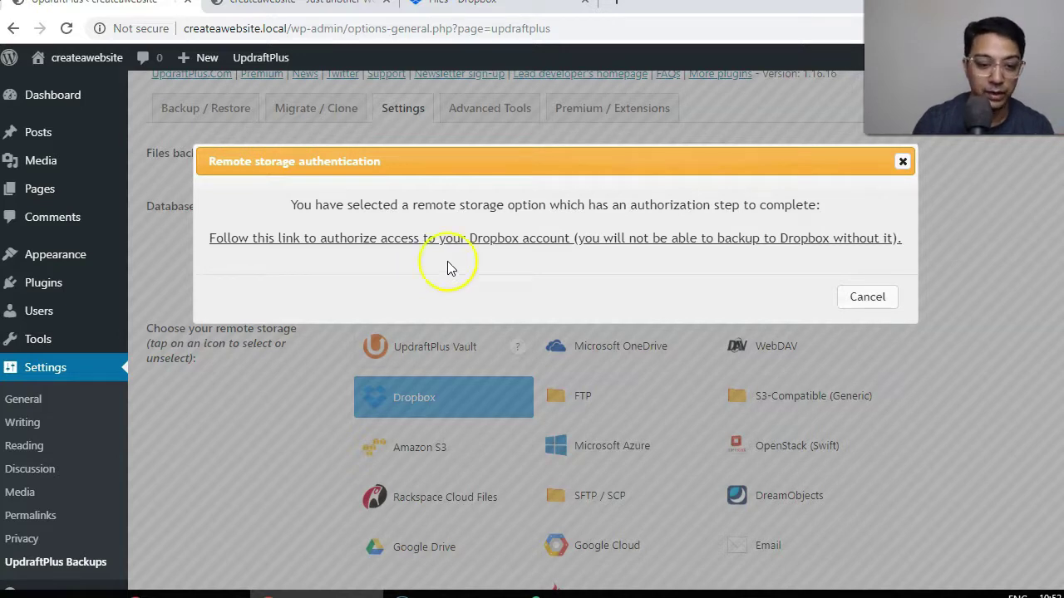
# Authorize UpdraftPlus to access its Dropbox folder and complete the setup, checking the account name and quota in the resulting notice.
pyautogui.click(530, 241)
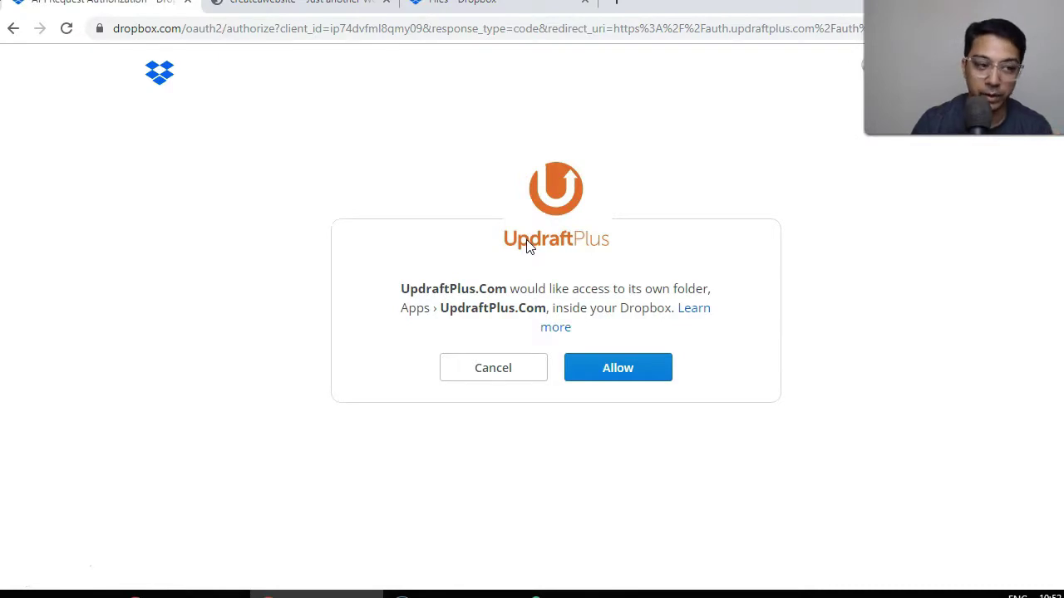
pyautogui.click(650, 376)
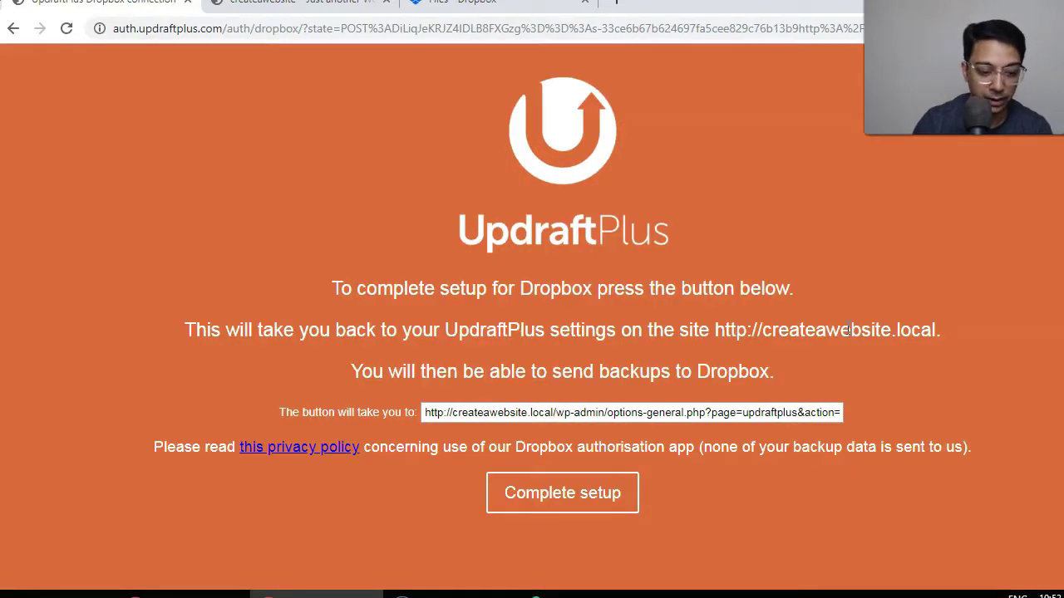
pyautogui.click(637, 497)
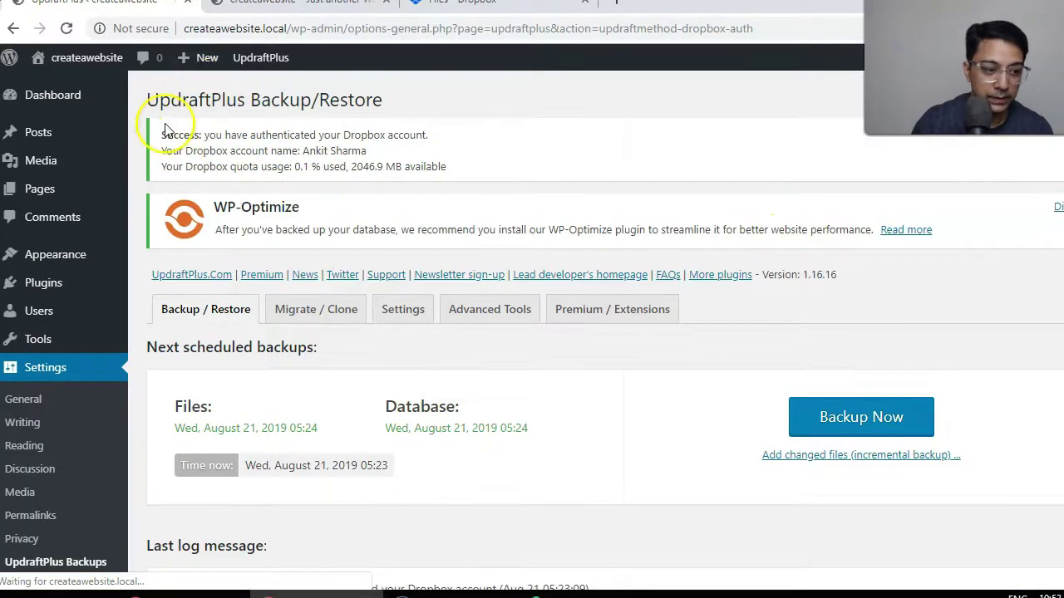
pyautogui.moveTo(177, 135); pyautogui.dragTo(455, 143)
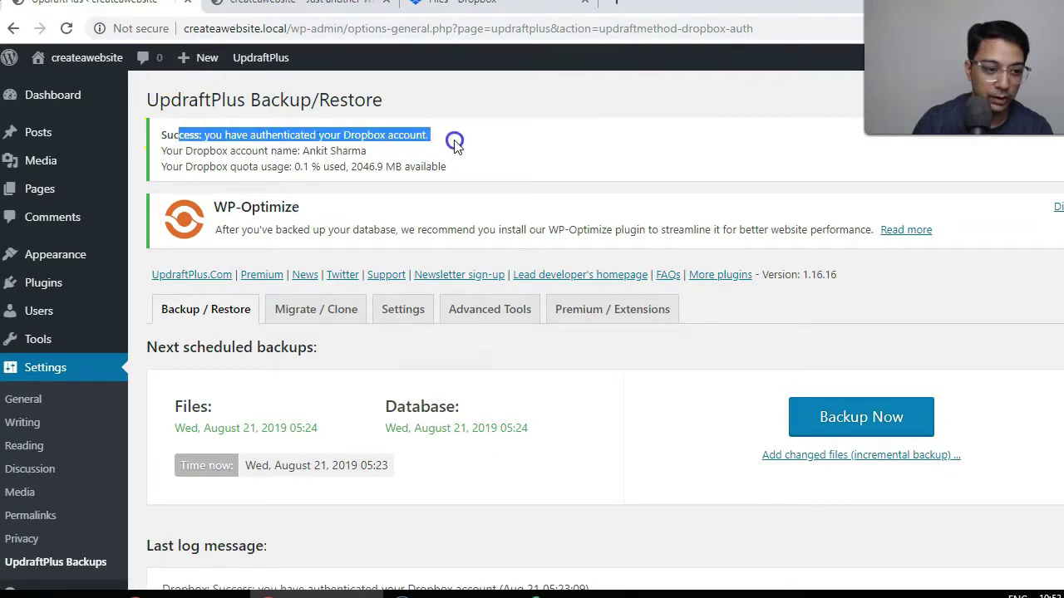
pyautogui.moveTo(303, 151); pyautogui.dragTo(381, 160)
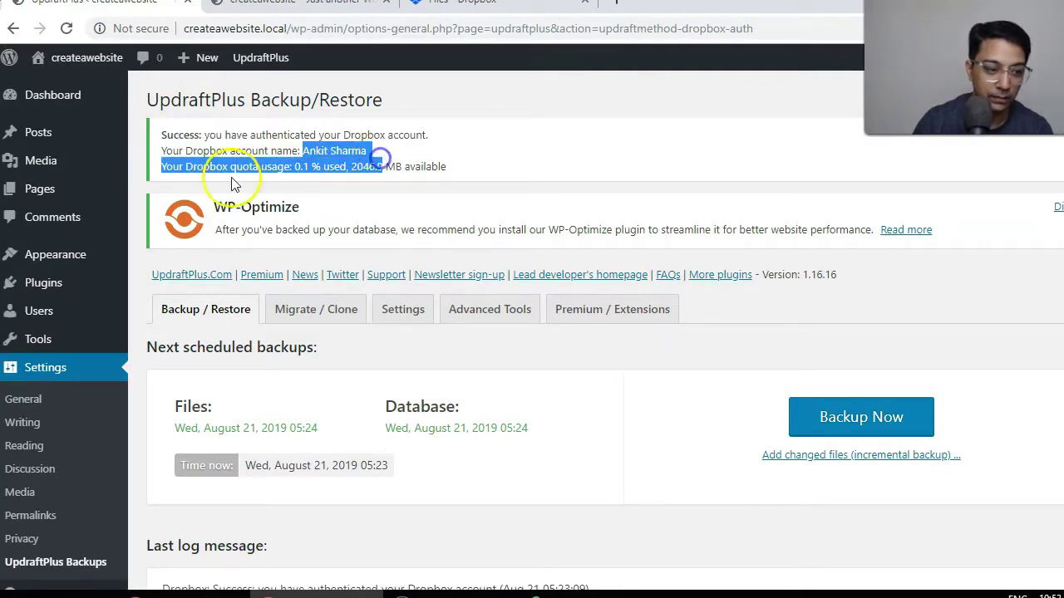
pyautogui.click(159, 158)
pyautogui.moveTo(184, 166); pyautogui.dragTo(481, 170)
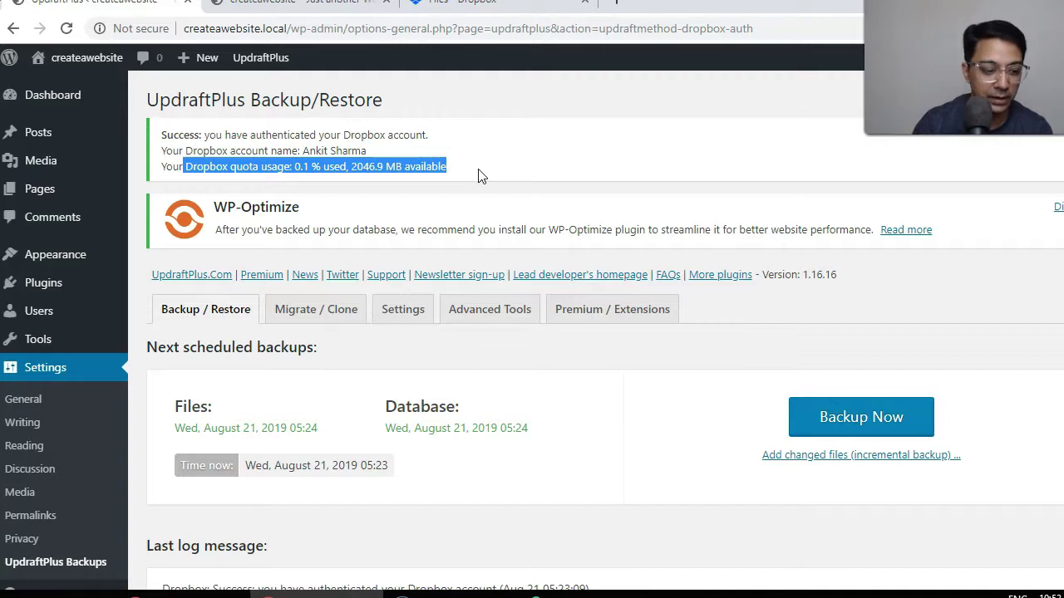
# Check the next scheduled files backup time, and run a backup including the database and files, sent to remote storage, closing the completion notice.
pyautogui.click(197, 403)
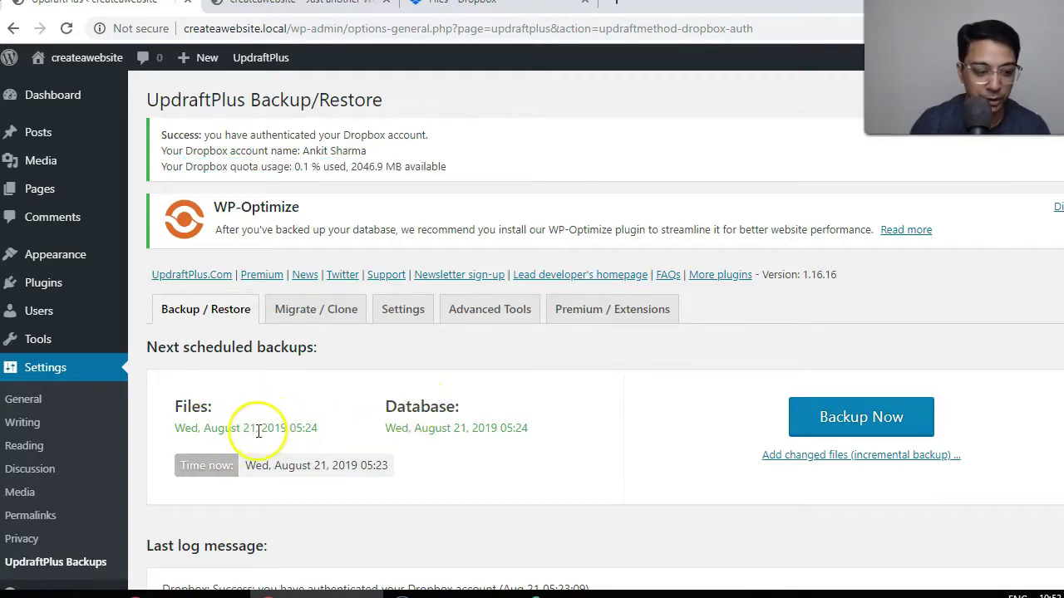
pyautogui.doubleClick(307, 427)
pyautogui.tripleClick(308, 427)
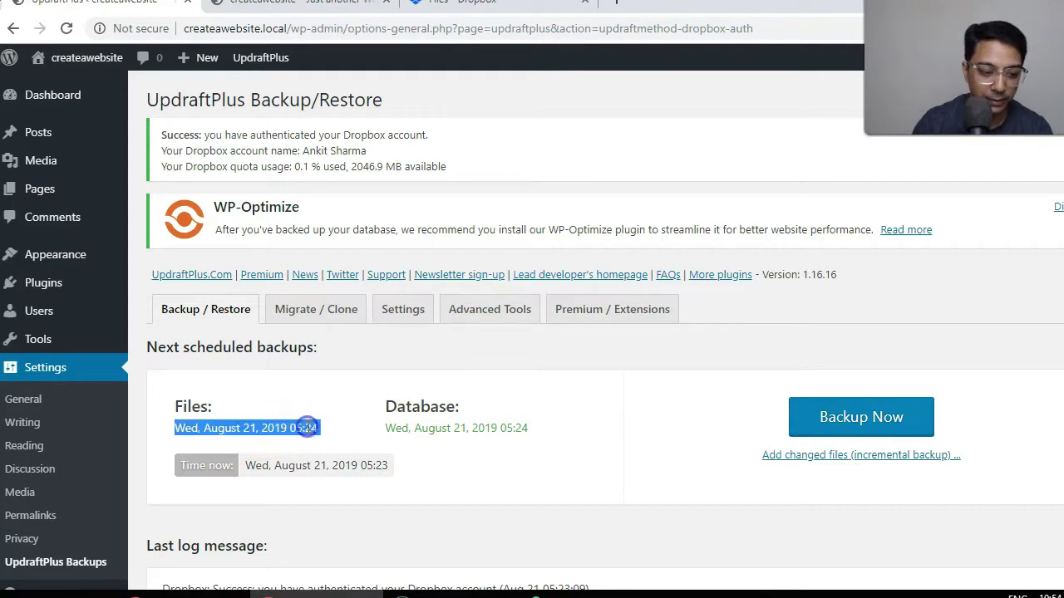
pyautogui.click(307, 427)
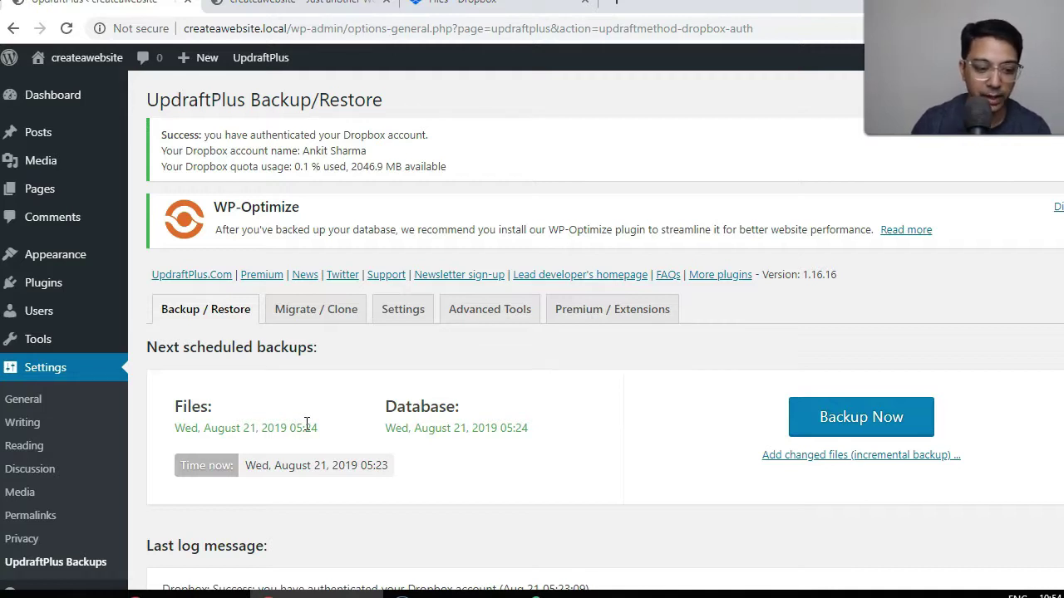
pyautogui.click(825, 422)
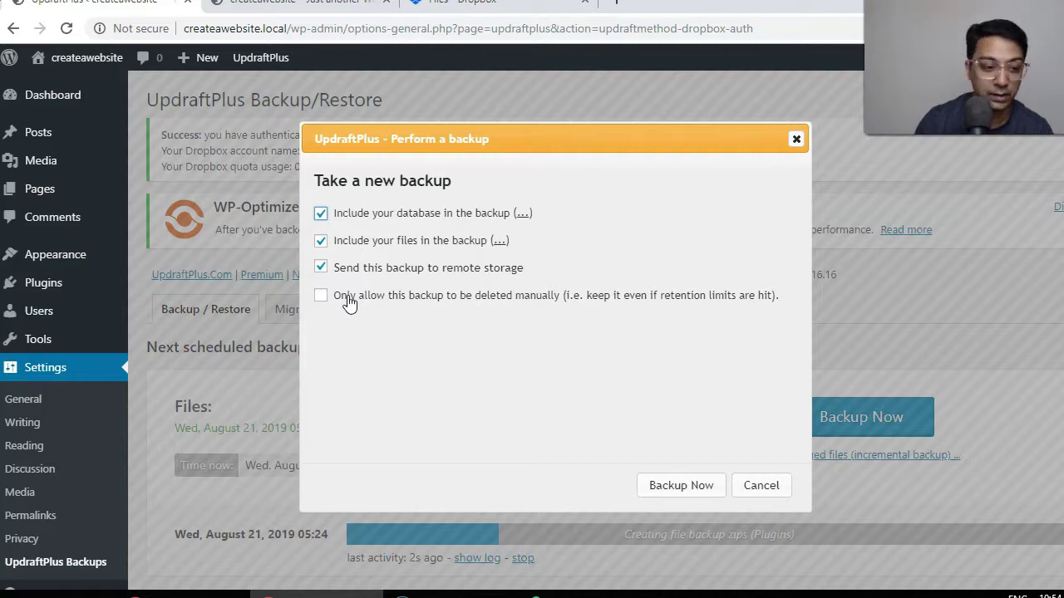
pyautogui.click(691, 487)
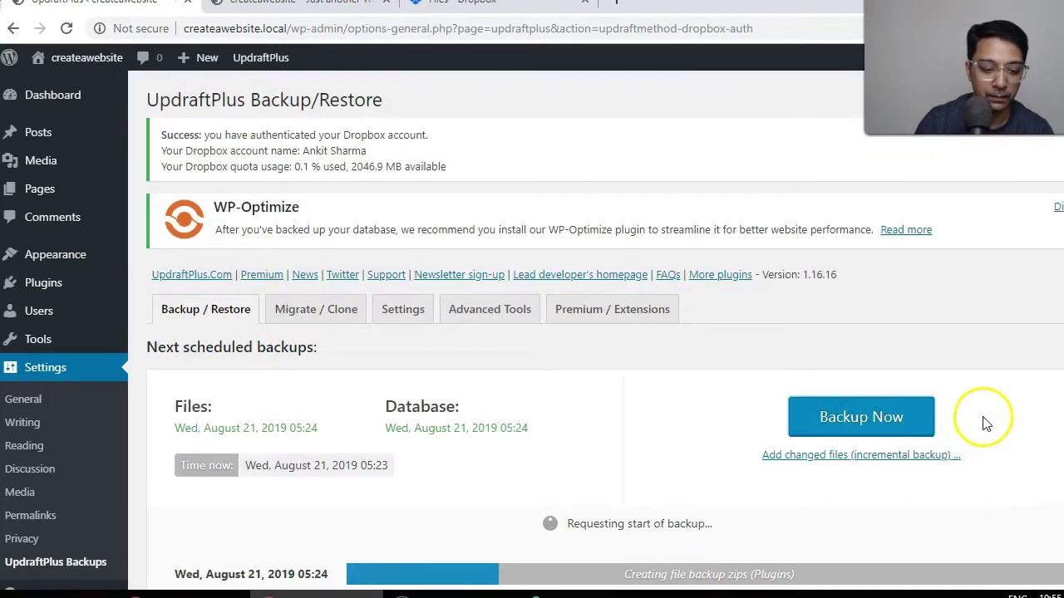
pyautogui.scroll(-3, 980, 420)
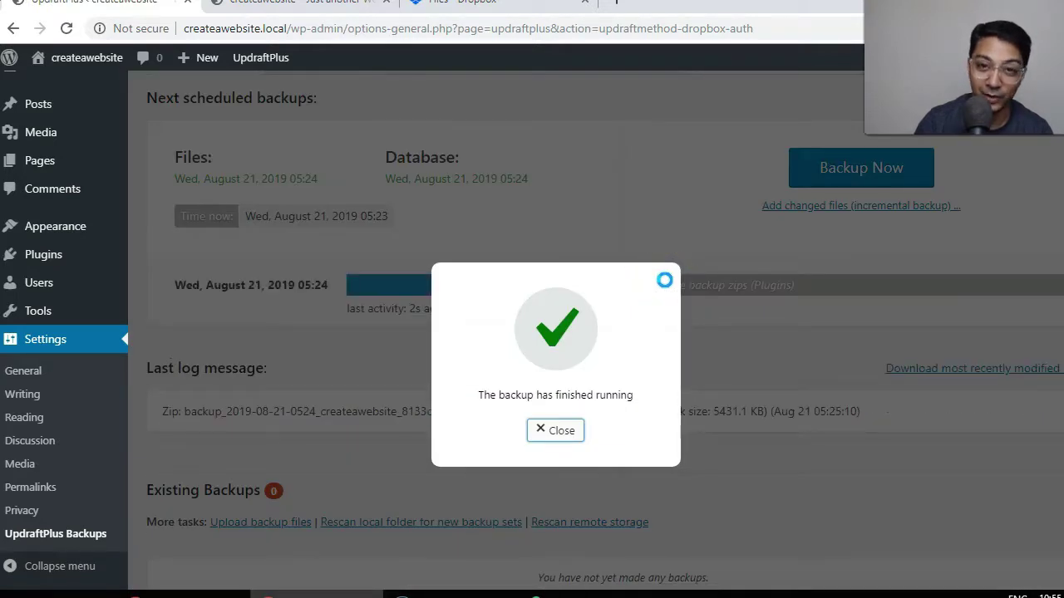
pyautogui.click(664, 280)
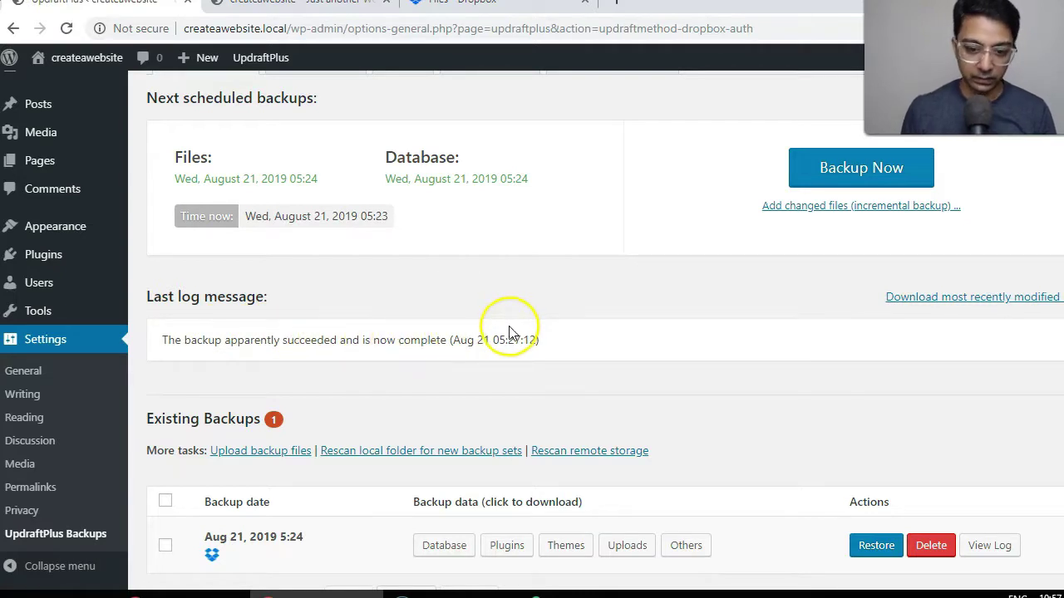
# Check the new entry under Existing Backups, examine its files in the Dropbox folder Apps > UpdraftPlus.Com, and return to the UpdraftPlus page.
pyautogui.scroll(-1, 507, 332)
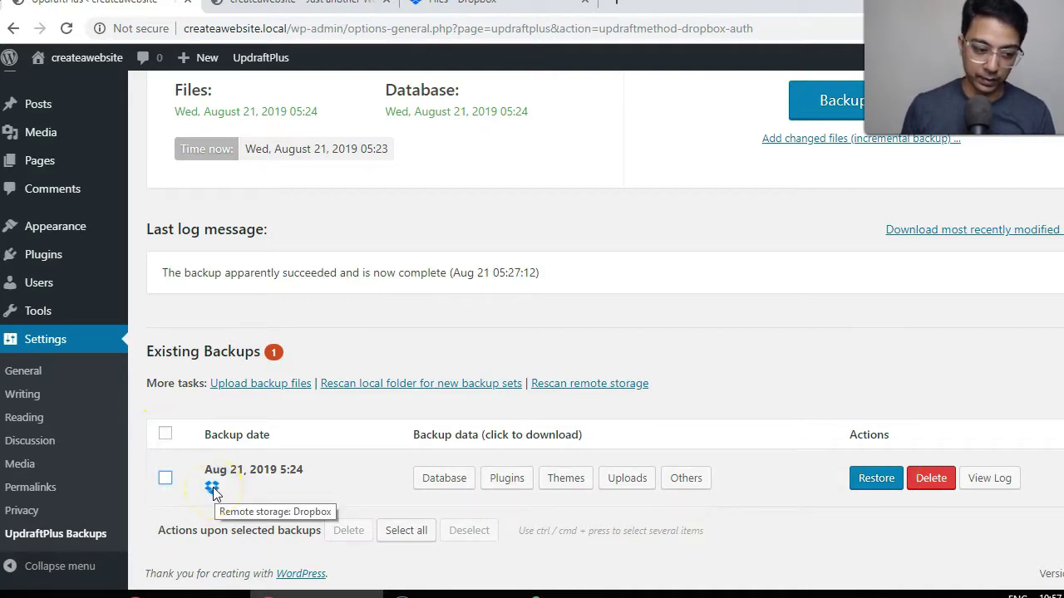
pyautogui.scroll(5, 302, 249)
pyautogui.click(443, 3)
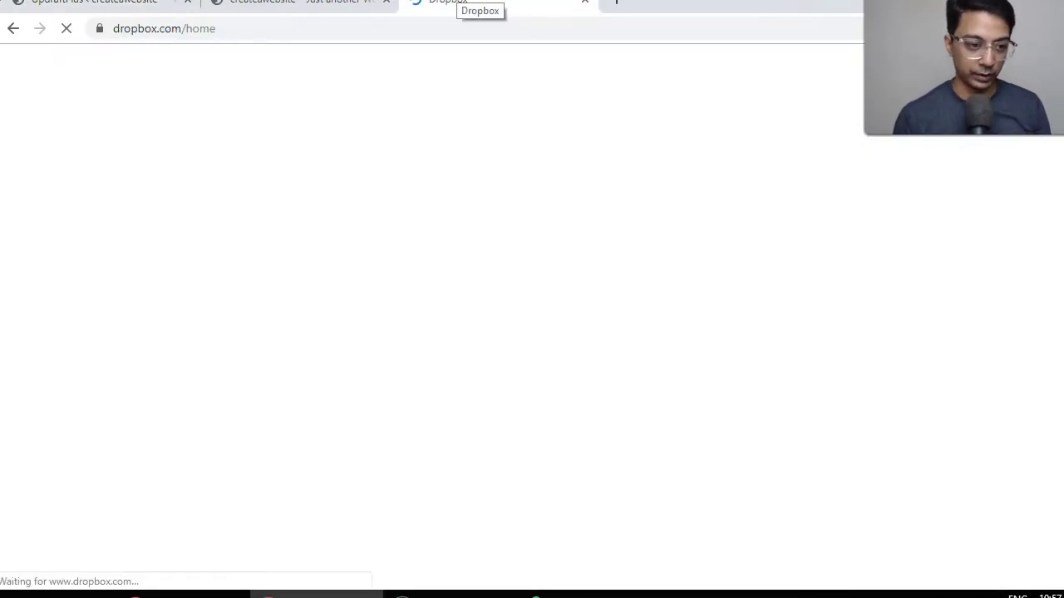
pyautogui.click(301, 187)
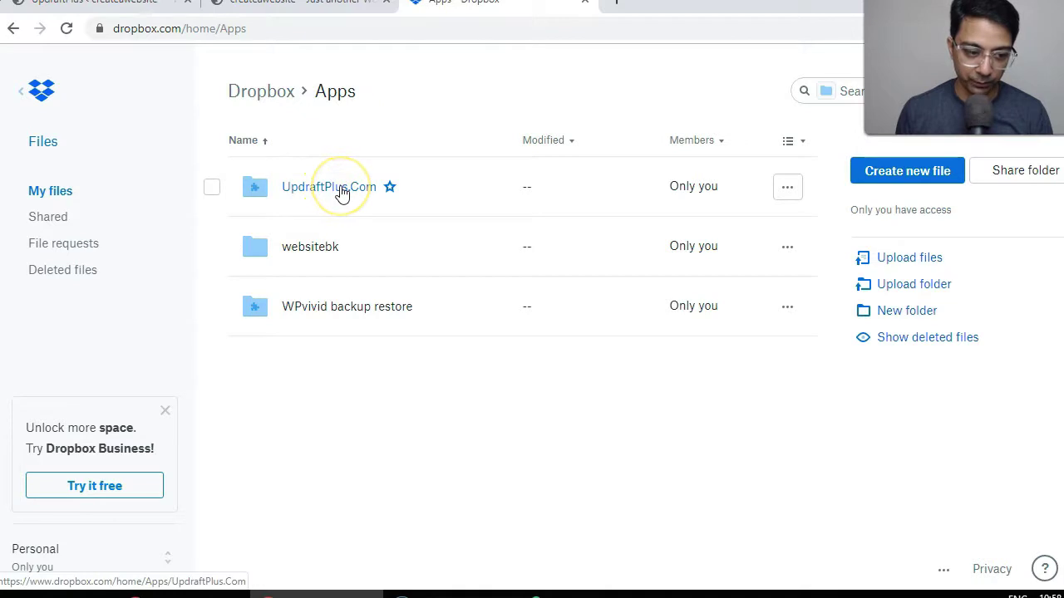
pyautogui.click(341, 189)
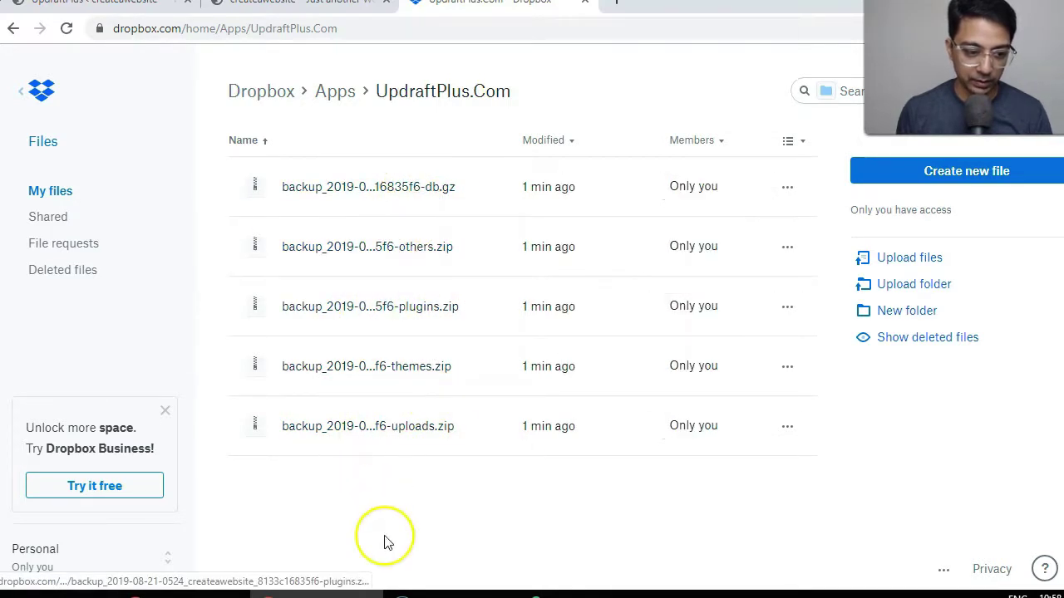
pyautogui.click(433, 491)
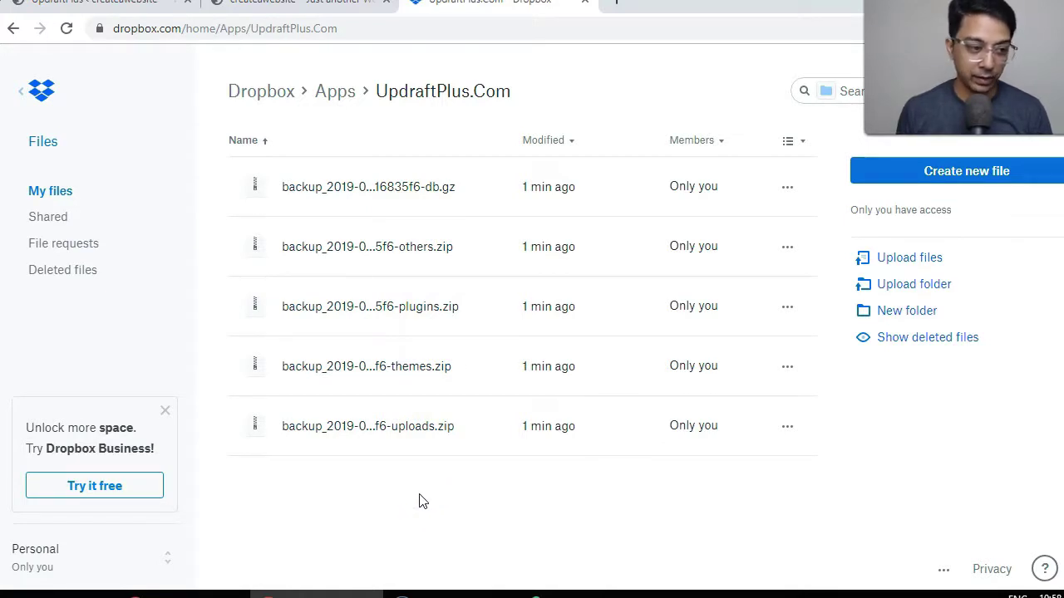
pyautogui.click(93, 3)
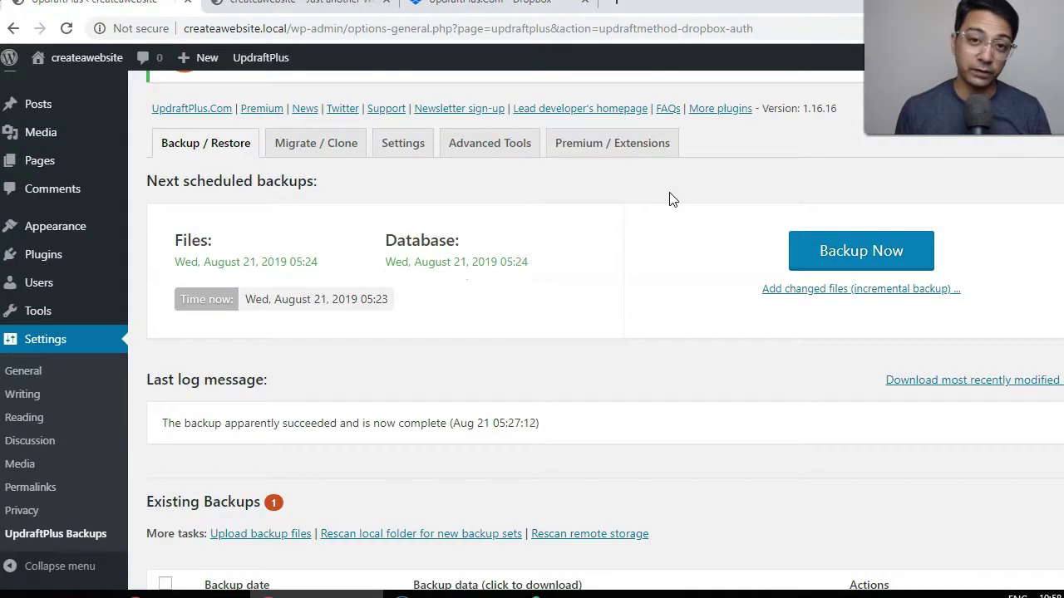